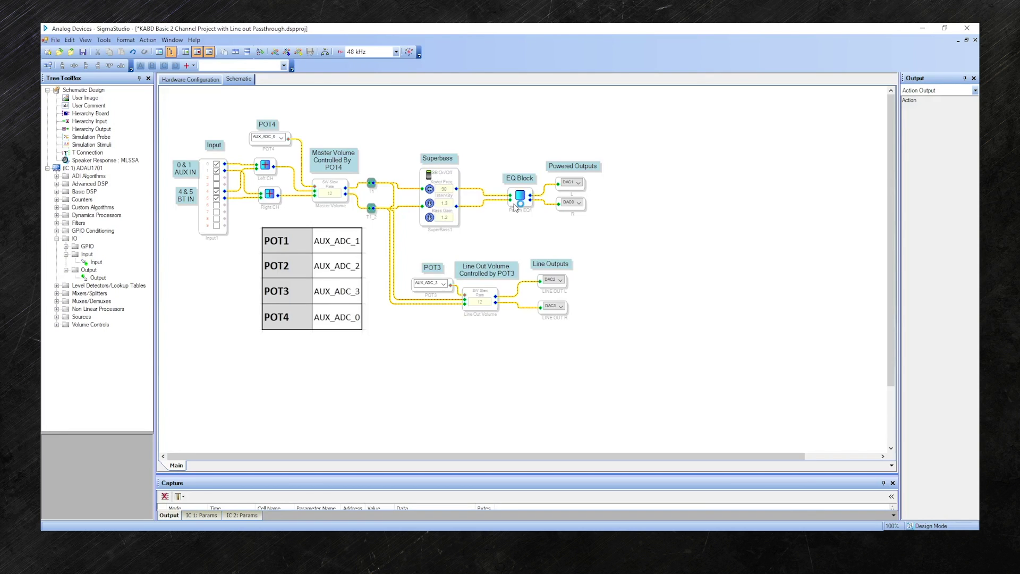
# Open the parametric equalizer settings for the EQ block in the amplifier schematic.
pyautogui.click(515, 205)
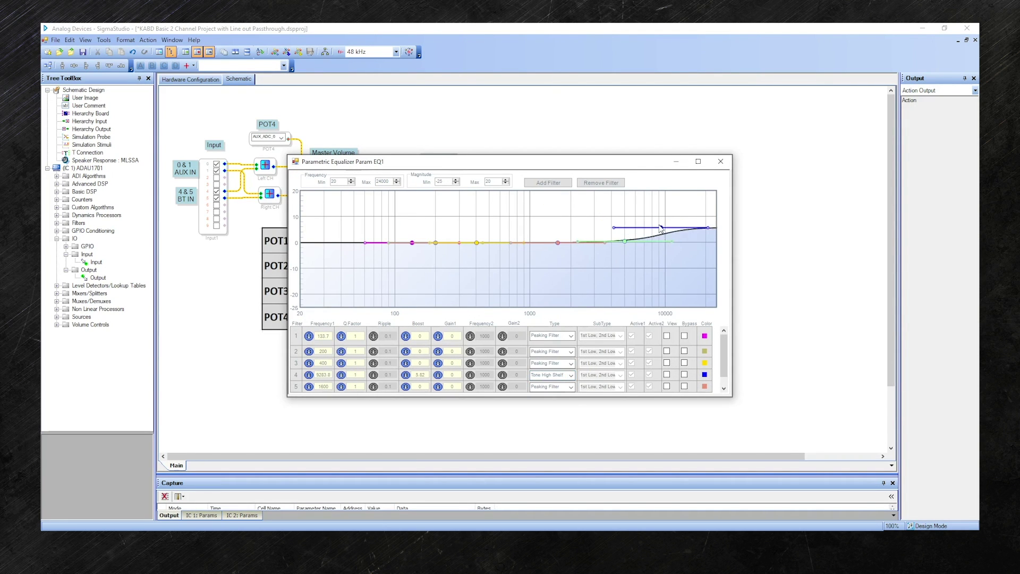